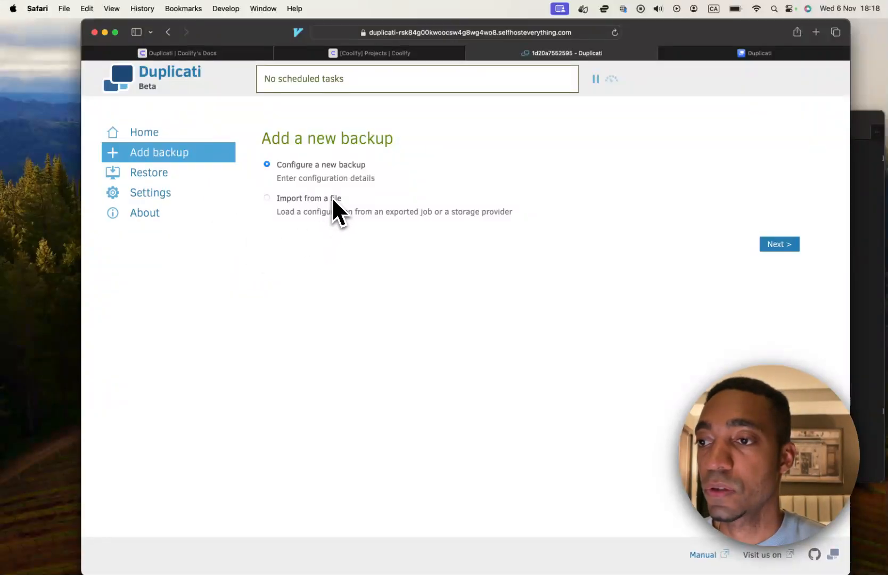
- Switch to the Coolify projects page and create a new project named Duplicati
{"action": "left_click", "coordinate": [365, 53]}
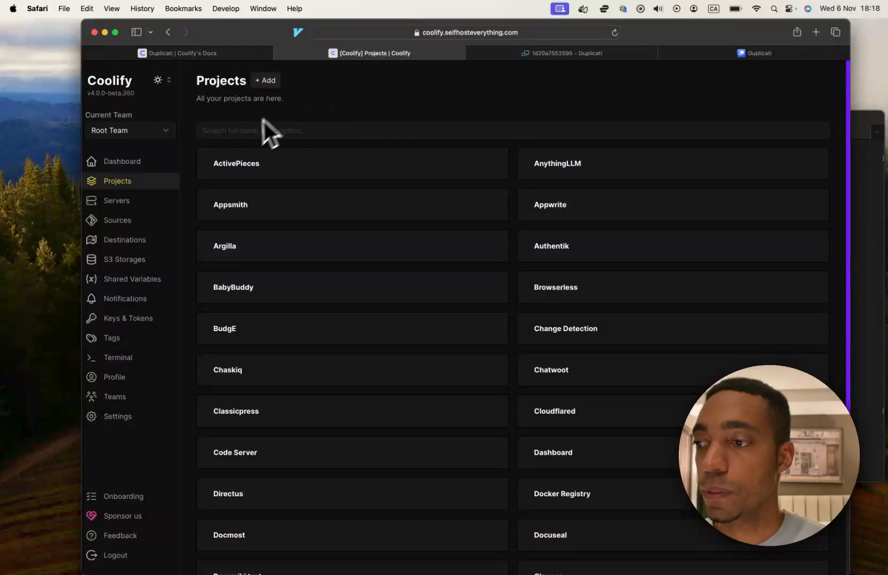
{"action": "left_click", "coordinate": [269, 81]}
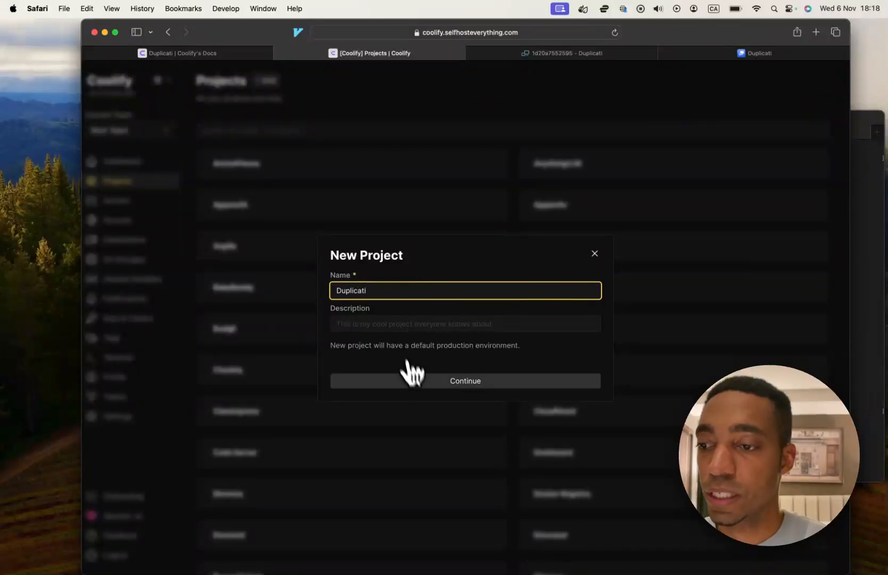
{"action": "left_click", "coordinate": [427, 381]}
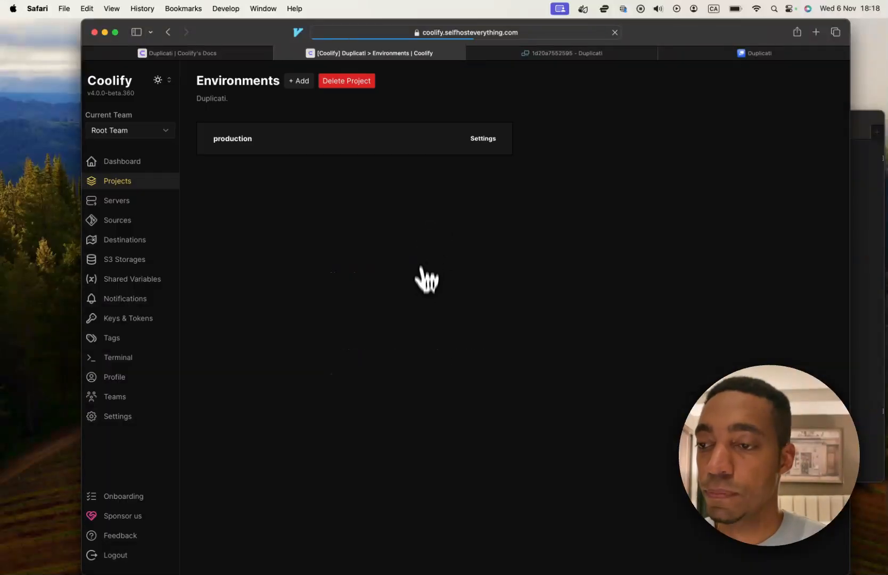
- Add the Duplicati service as a new resource in the project's production environment, using the selfhosteverything server
{"action": "left_click", "coordinate": [383, 148]}
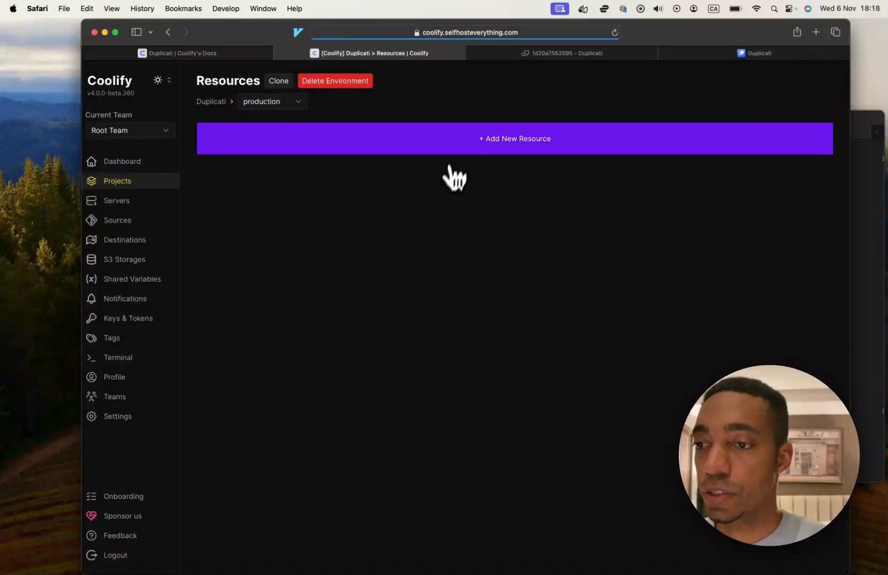
{"action": "left_click", "coordinate": [402, 144]}
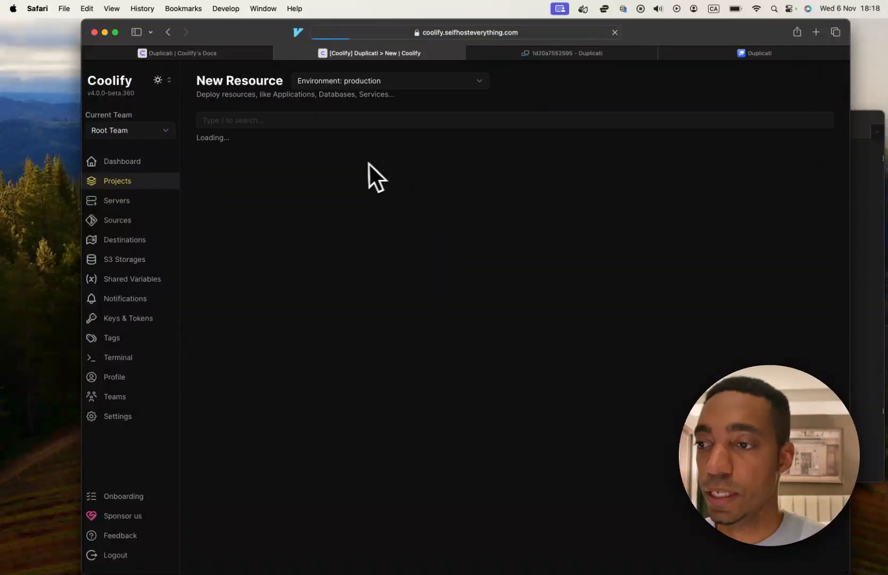
{"action": "left_click", "coordinate": [332, 123]}
{"action": "type", "text": "duplic"}
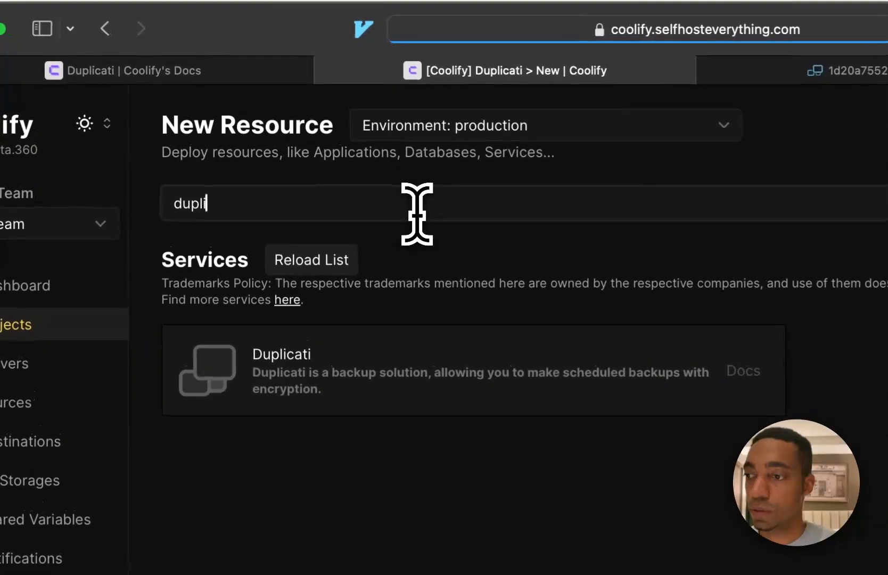
{"action": "left_click", "coordinate": [391, 364]}
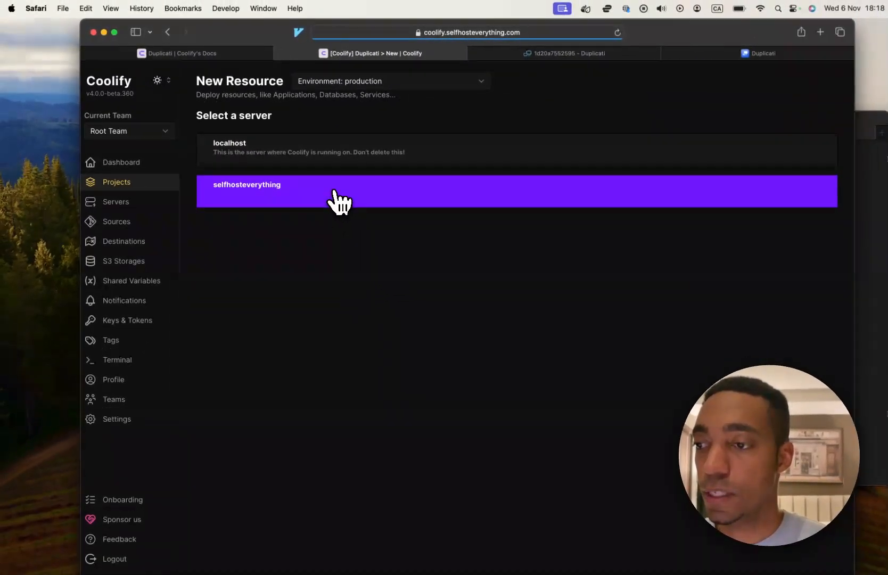
{"action": "left_click", "coordinate": [424, 311]}
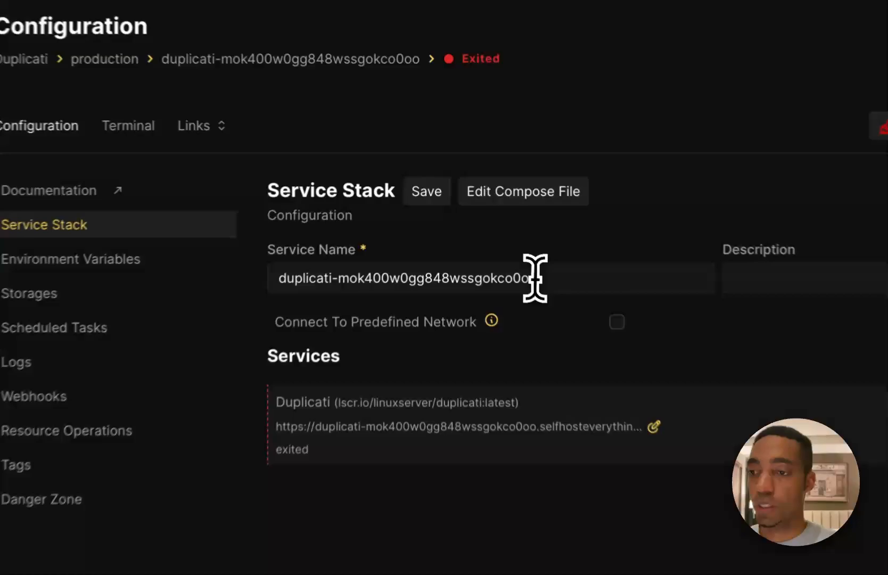
- Shorten the service name to "duplicati" and save the service stack
{"action": "left_click_drag", "start_coordinate": [489, 217], "coordinate": [388, 216]}
{"action": "key", "text": "BackSpace"}
{"action": "key", "text": "BackSpace"}
{"action": "key", "text": "BackSpace"}
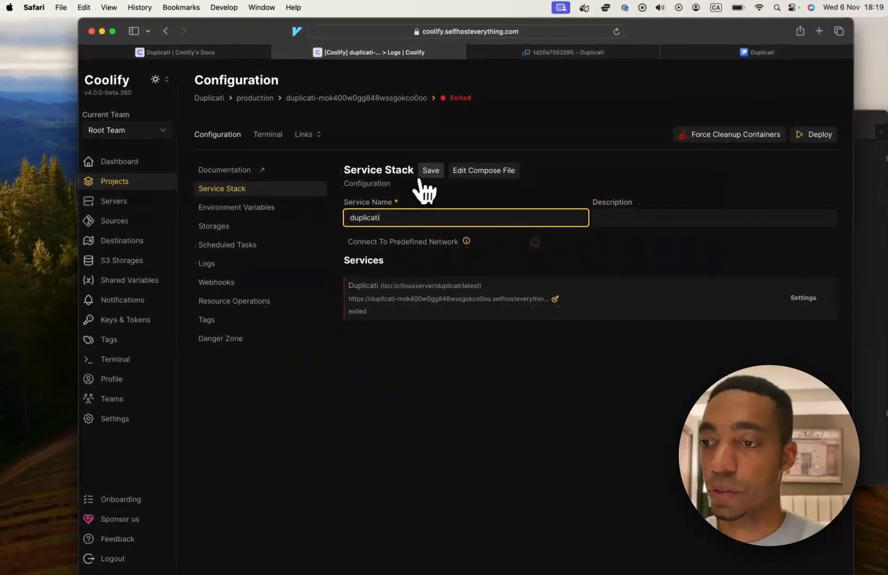
{"action": "left_click", "coordinate": [428, 172]}
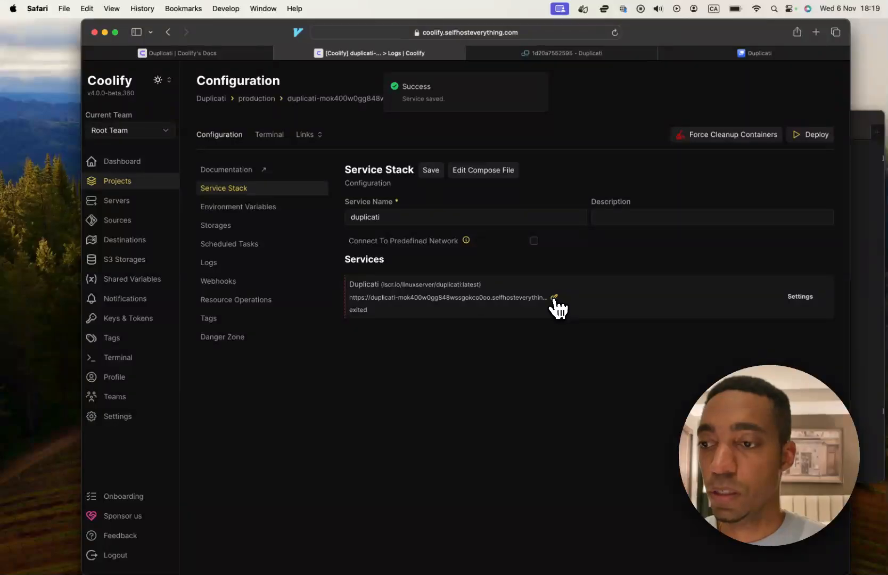
{"action": "left_click_drag", "start_coordinate": [554, 300], "coordinate": [502, 233]}
{"action": "left_click", "coordinate": [502, 231]}
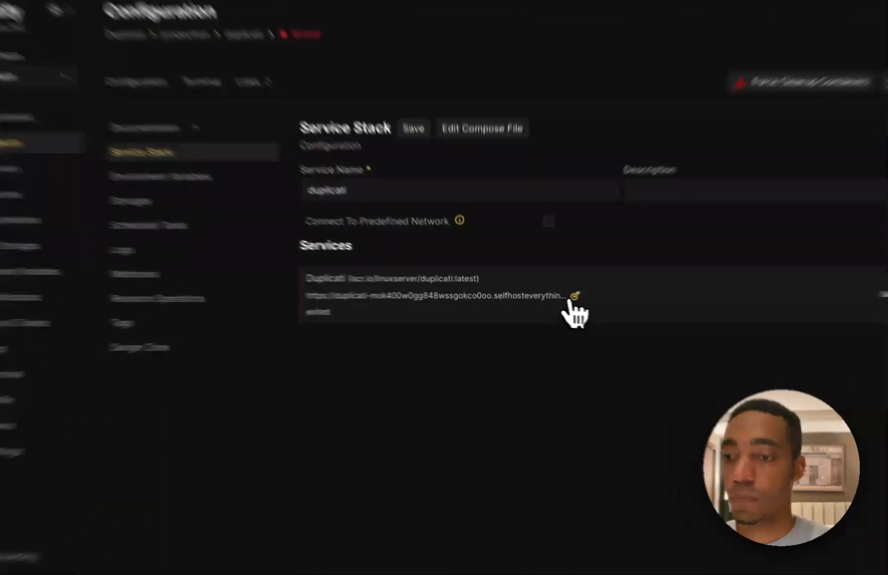
{"action": "left_click", "coordinate": [554, 297]}
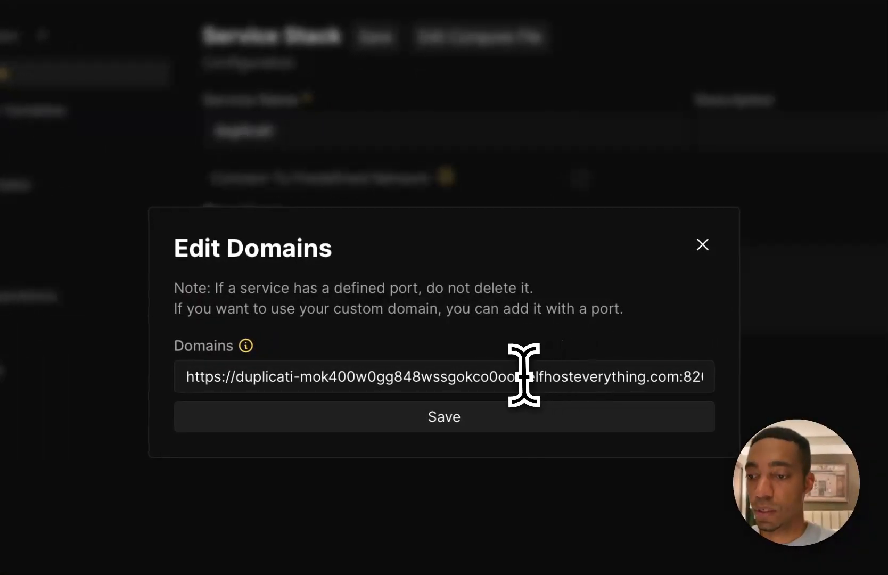
{"action": "left_click_drag", "start_coordinate": [514, 376], "coordinate": [298, 383]}
{"action": "key", "text": "BackSpace"}
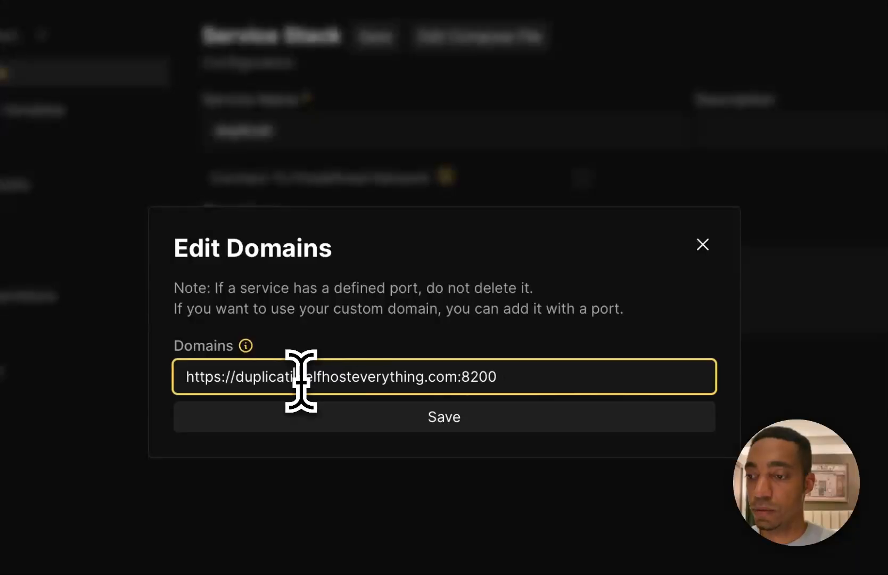
{"action": "left_click", "coordinate": [359, 416]}
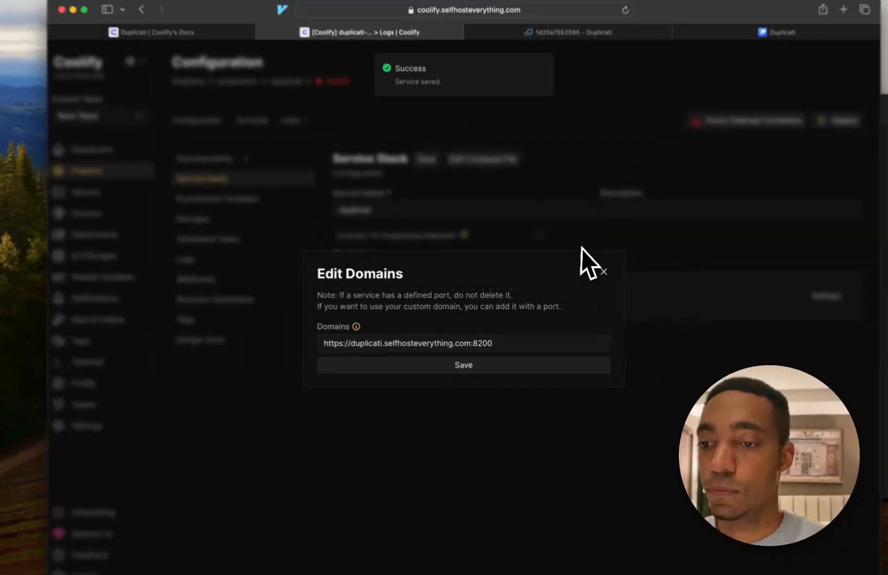
{"action": "left_click", "coordinate": [603, 272]}
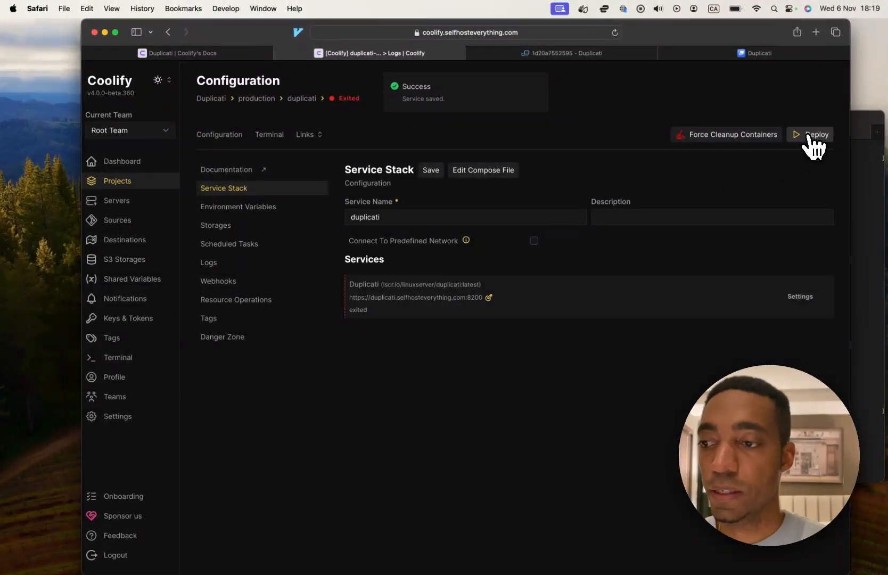
- Deploy the duplicati service and refresh its status
{"action": "left_click", "coordinate": [811, 136]}
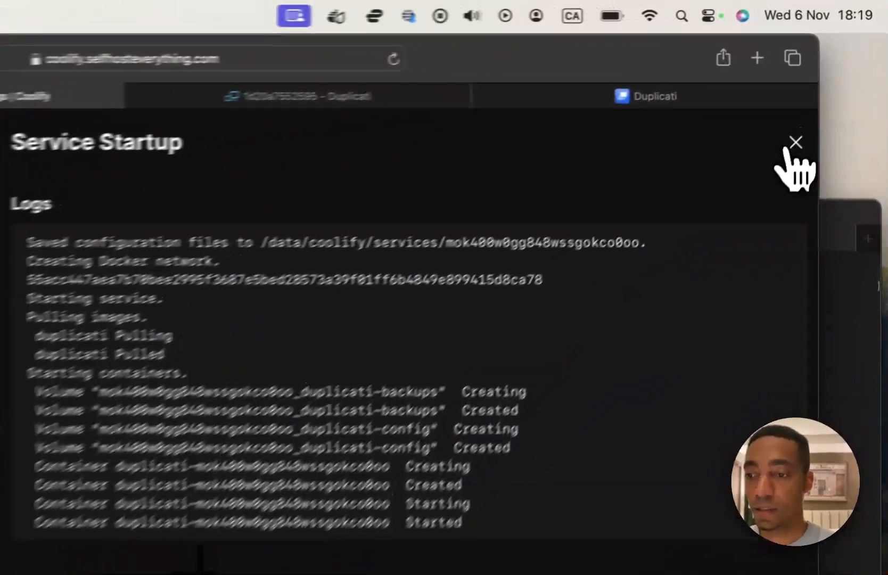
{"action": "left_click", "coordinate": [833, 79]}
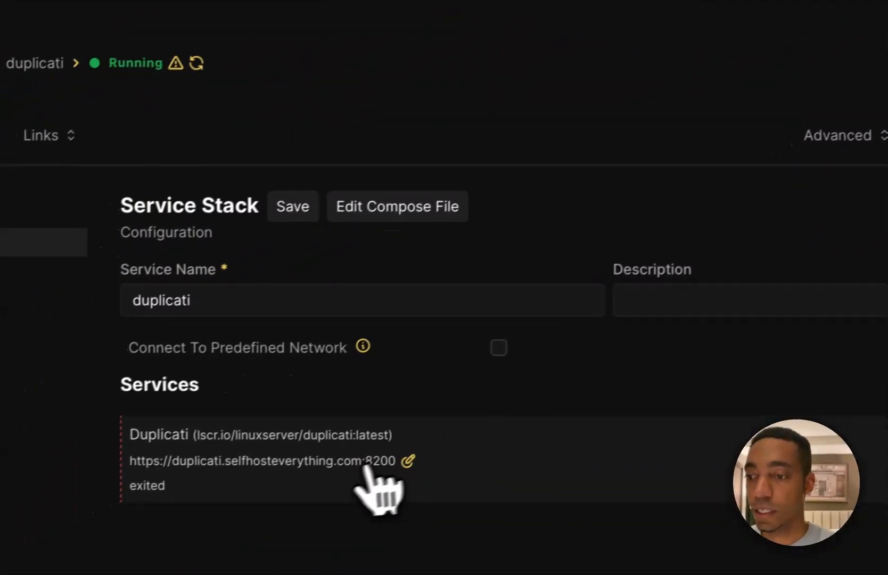
{"action": "left_click", "coordinate": [214, 55]}
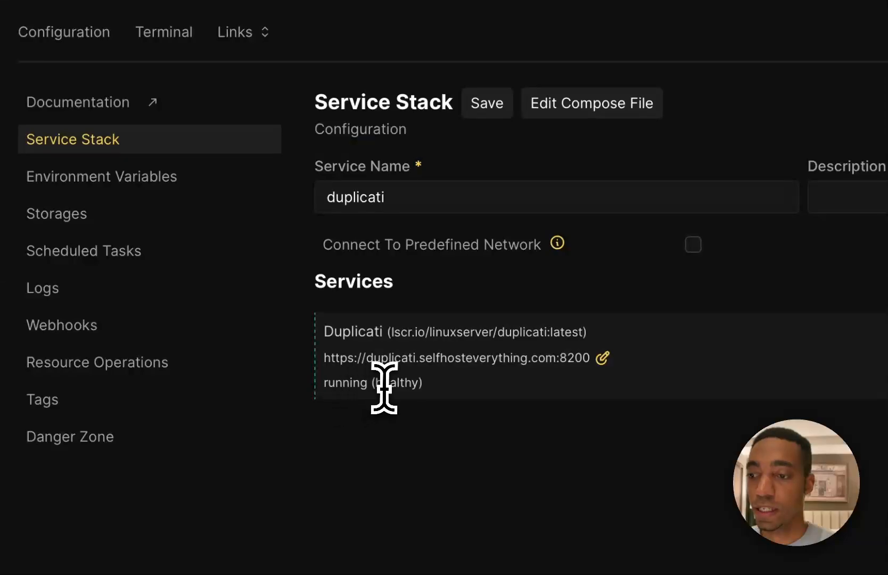
{"action": "left_click", "coordinate": [407, 416]}
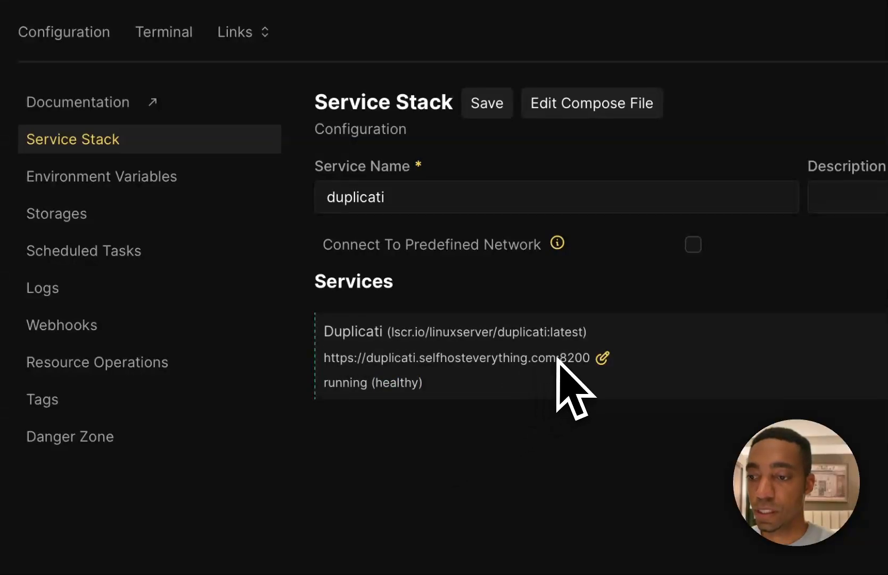
{"action": "left_click_drag", "start_coordinate": [557, 359], "coordinate": [316, 358]}
{"action": "key", "text": "super+c"}
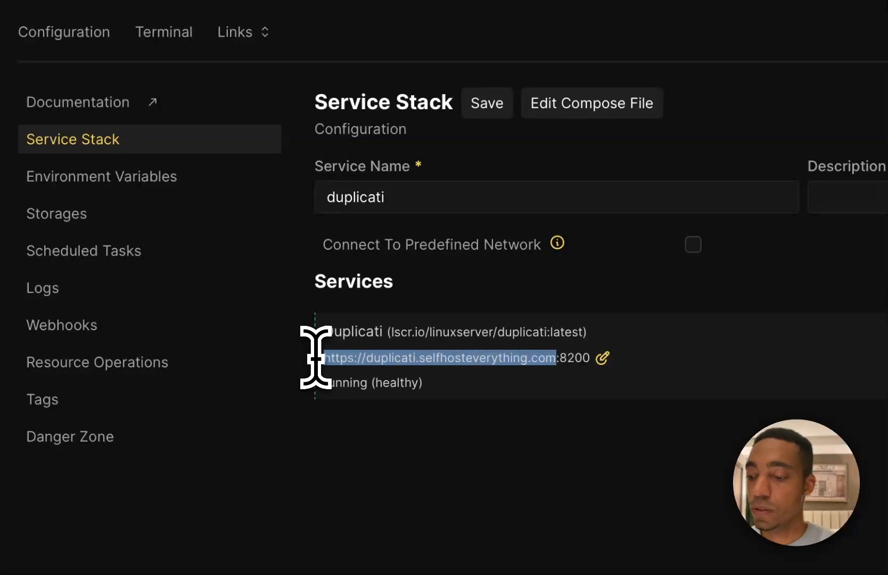
{"action": "left_click", "coordinate": [457, 402]}
{"action": "key", "text": "super+t"}
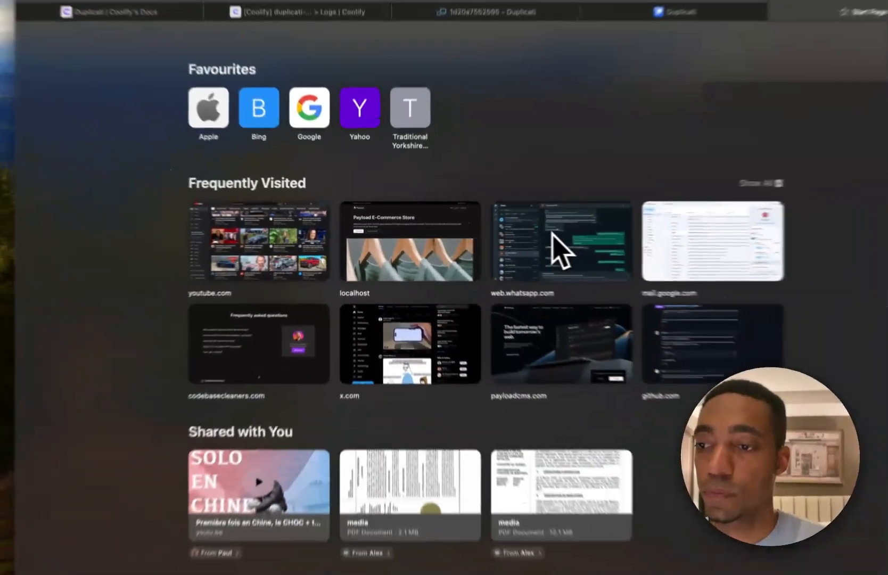
{"action": "key", "text": "super+v"}
{"action": "key", "text": "Return"}
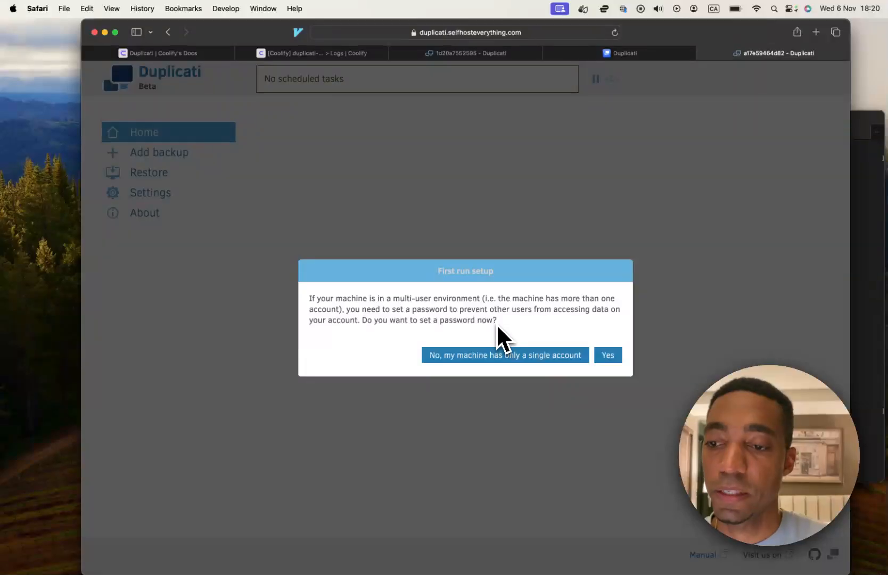
- Choose to set a password in the first run setup and fill in the user interface password and its confirmation
{"action": "left_click", "coordinate": [606, 355]}
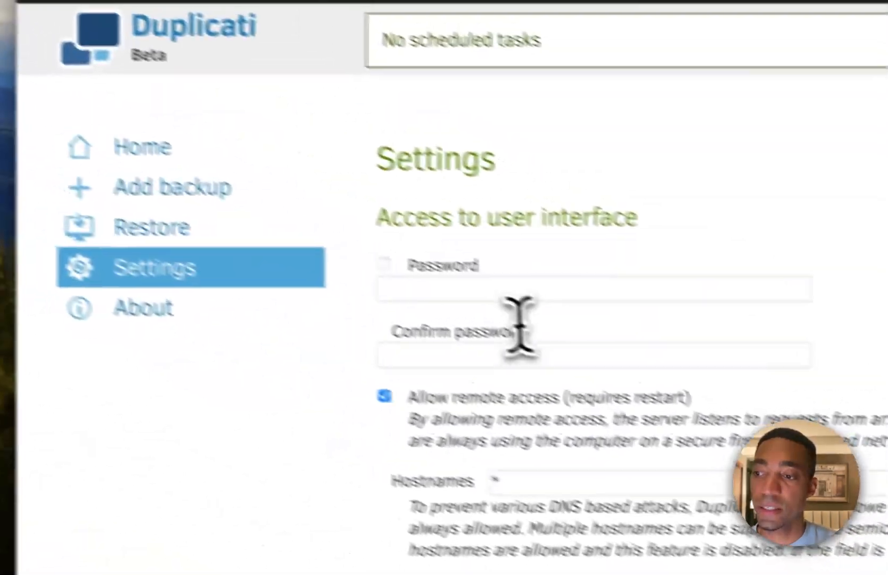
{"action": "left_click", "coordinate": [511, 299]}
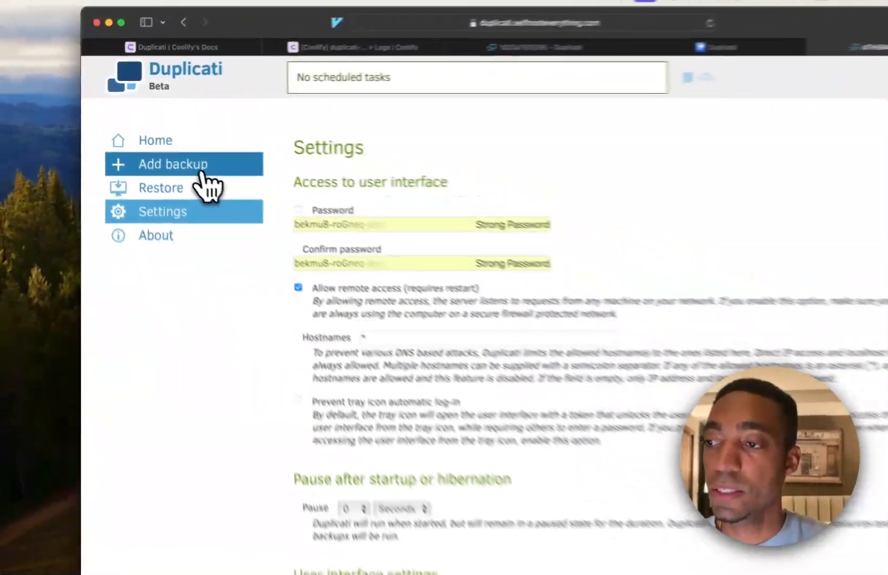
- Start configuring a new backup named "My photos" with built-in AES-256 encryption and fill in a strong passphrase
{"action": "left_click", "coordinate": [201, 169]}
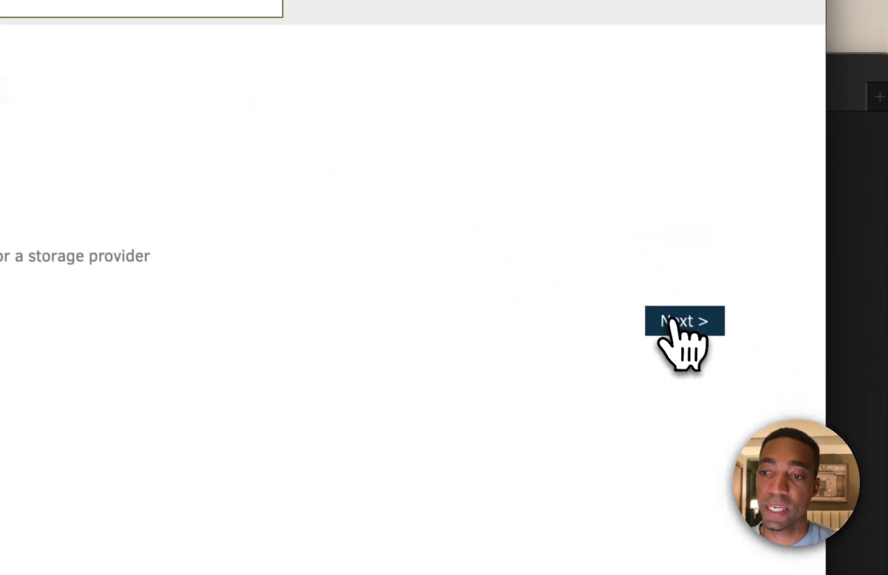
{"action": "left_click", "coordinate": [671, 322]}
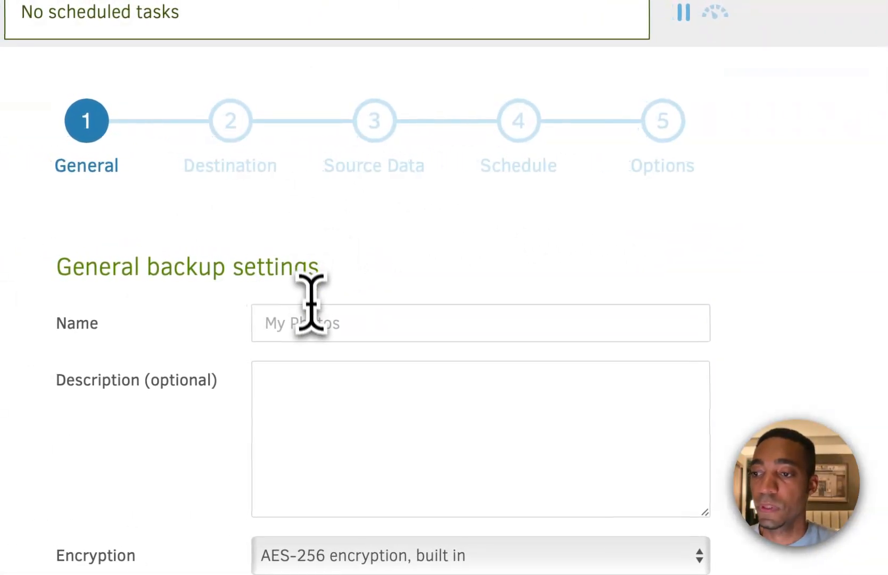
{"action": "left_click", "coordinate": [313, 318]}
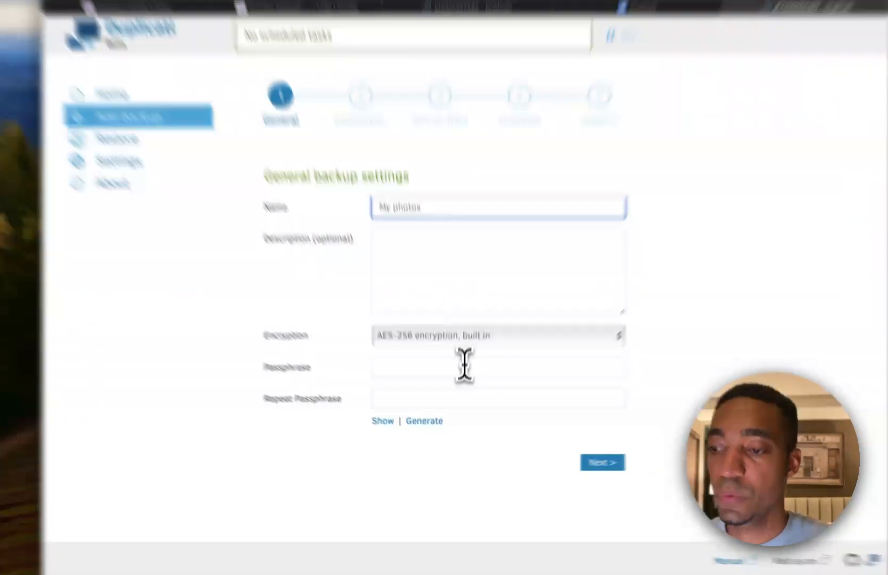
{"action": "left_click", "coordinate": [465, 379]}
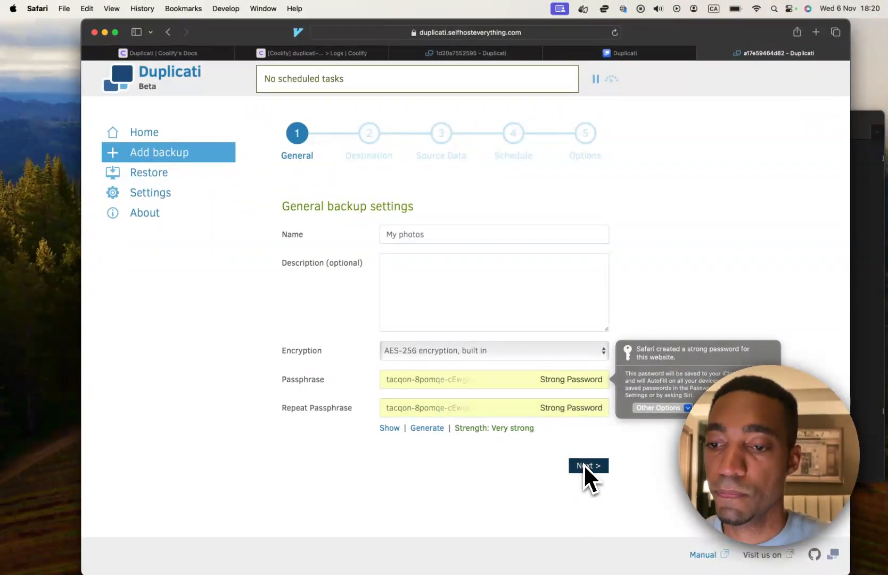
{"action": "left_click", "coordinate": [588, 466]}
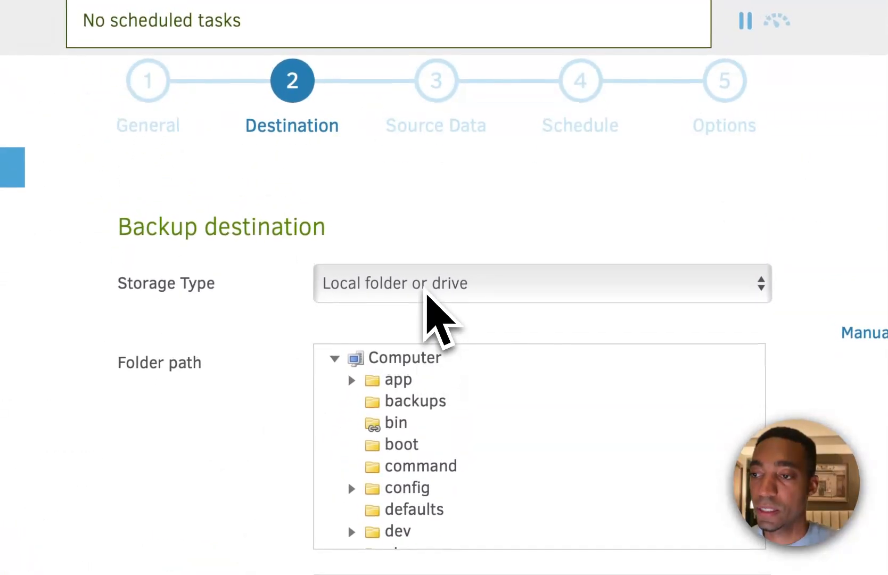
- Browse the available storage types and choose the backups folder on the local drive as the backup destination
{"action": "left_click", "coordinate": [425, 293]}
{"action": "left_click", "coordinate": [446, 204]}
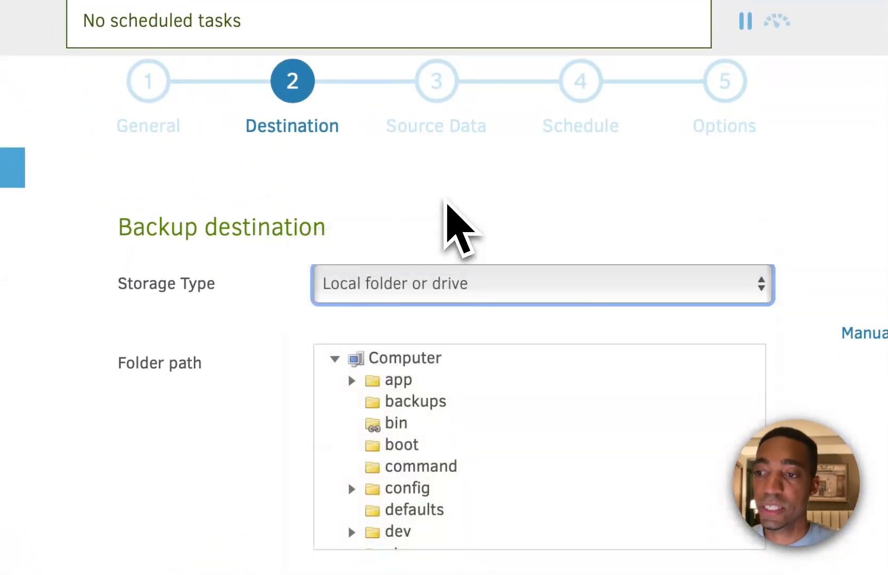
{"action": "scroll", "coordinate": [429, 237], "scroll_direction": "up", "scroll_amount": 1}
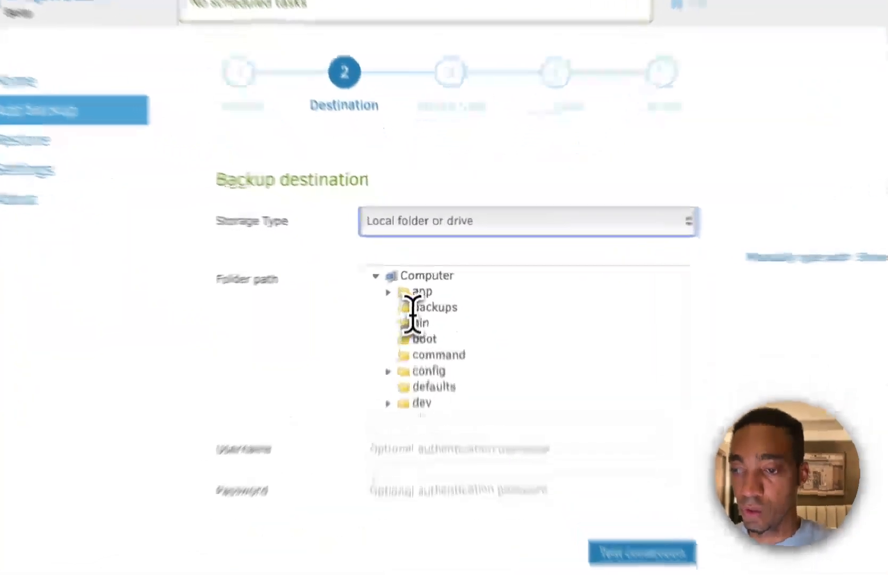
{"action": "left_click", "coordinate": [422, 289]}
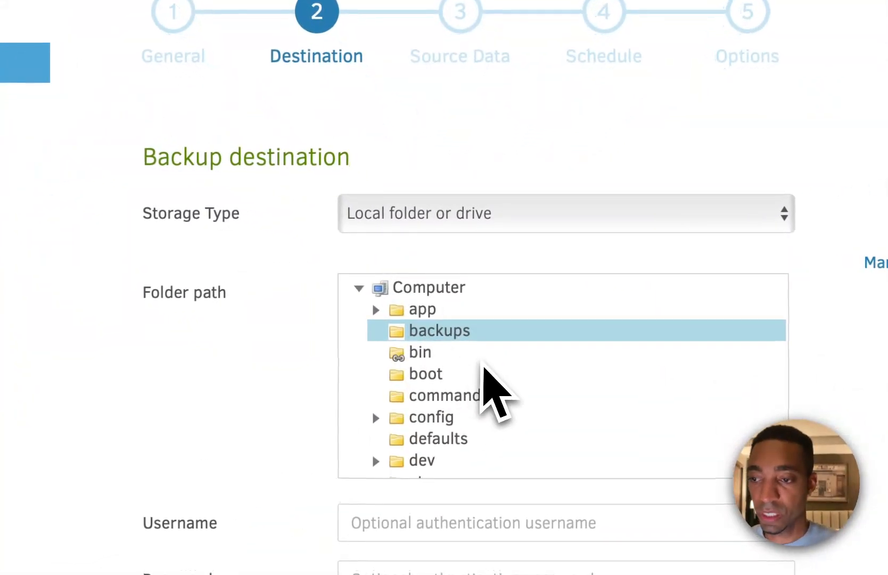
{"action": "left_click", "coordinate": [482, 223]}
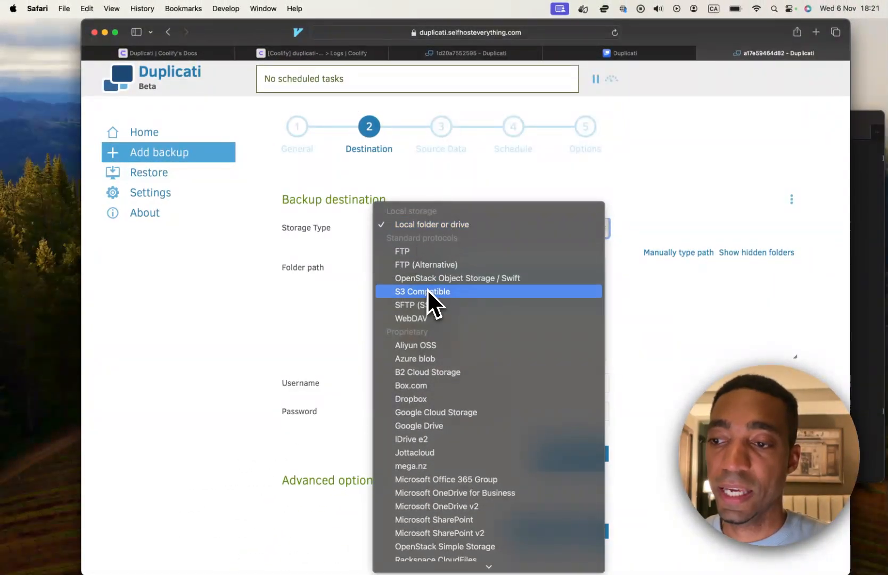
{"action": "scroll", "coordinate": [438, 441], "scroll_direction": "down", "scroll_amount": 4}
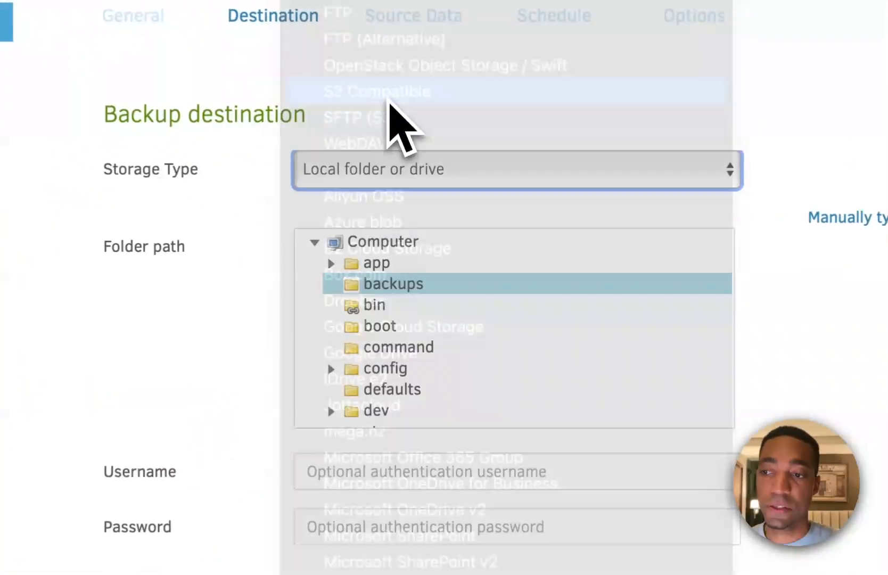
{"action": "left_click", "coordinate": [390, 92]}
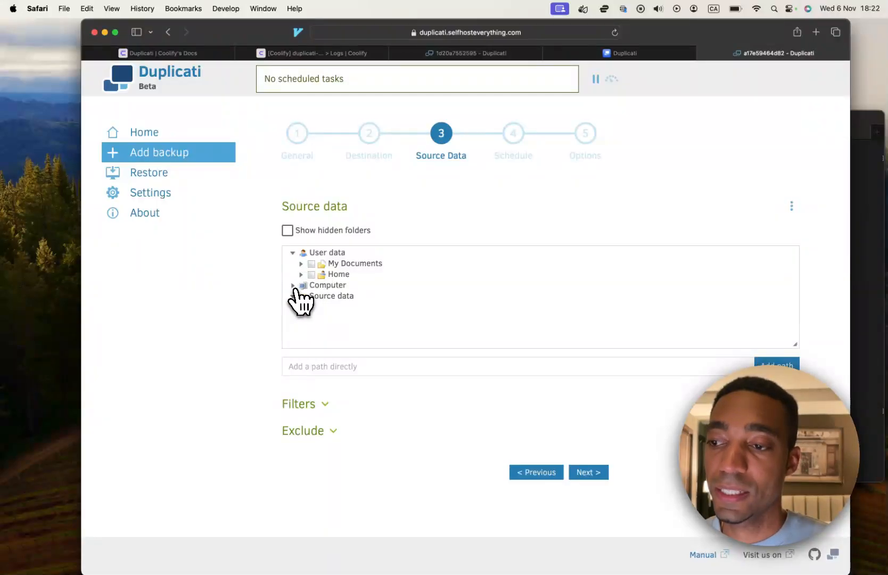
- Expand the Computer folder tree in the source data and select the init file for backup
{"action": "left_click", "coordinate": [296, 284]}
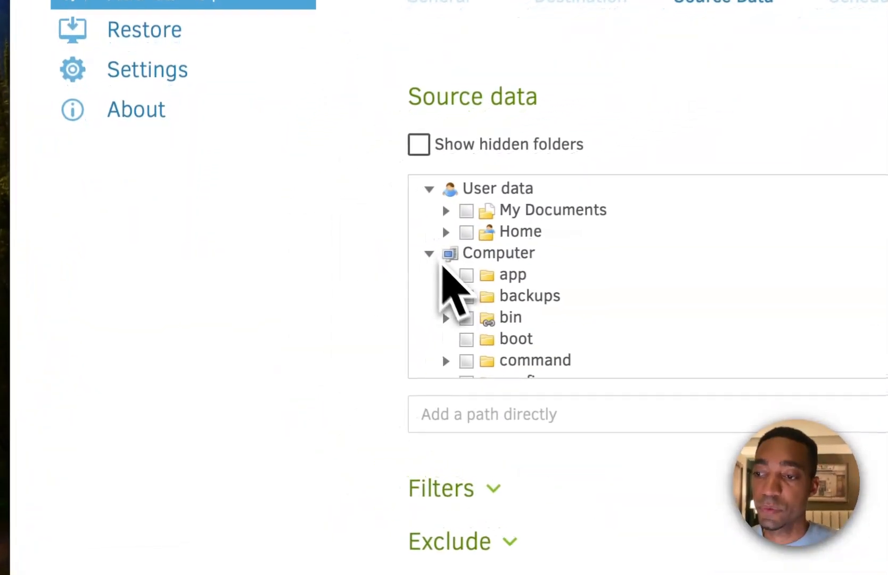
{"action": "scroll", "coordinate": [303, 304], "scroll_direction": "down", "scroll_amount": 5}
{"action": "scroll", "coordinate": [459, 295], "scroll_direction": "down", "scroll_amount": 8}
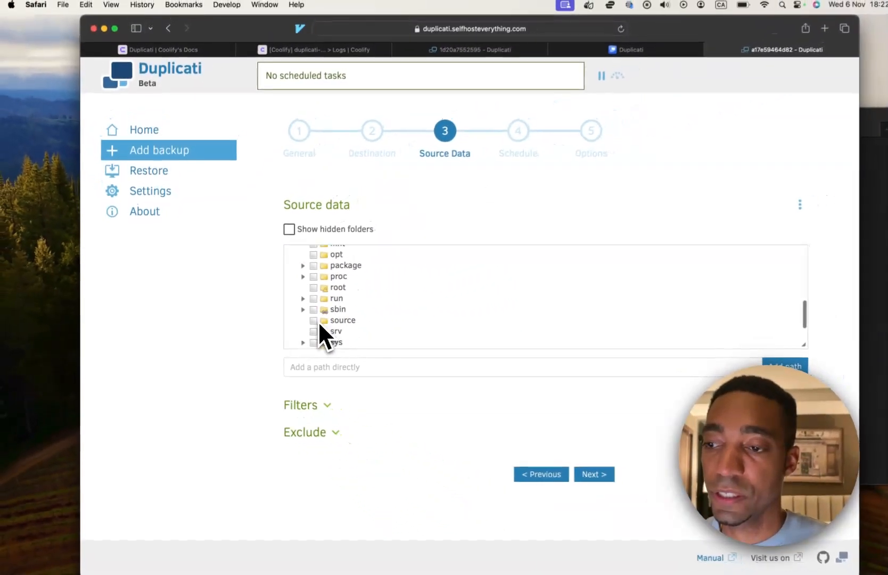
{"action": "scroll", "coordinate": [318, 321], "scroll_direction": "down", "scroll_amount": 4}
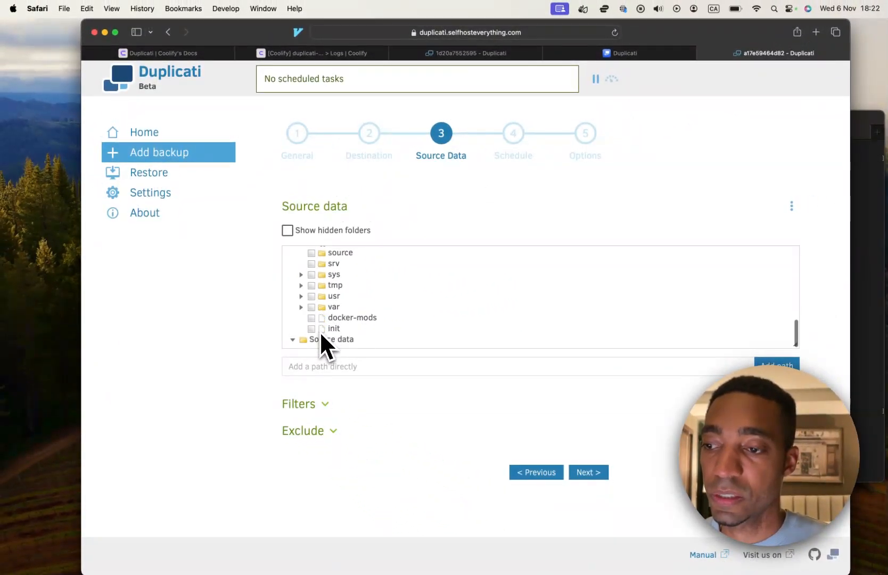
{"action": "left_click", "coordinate": [311, 328]}
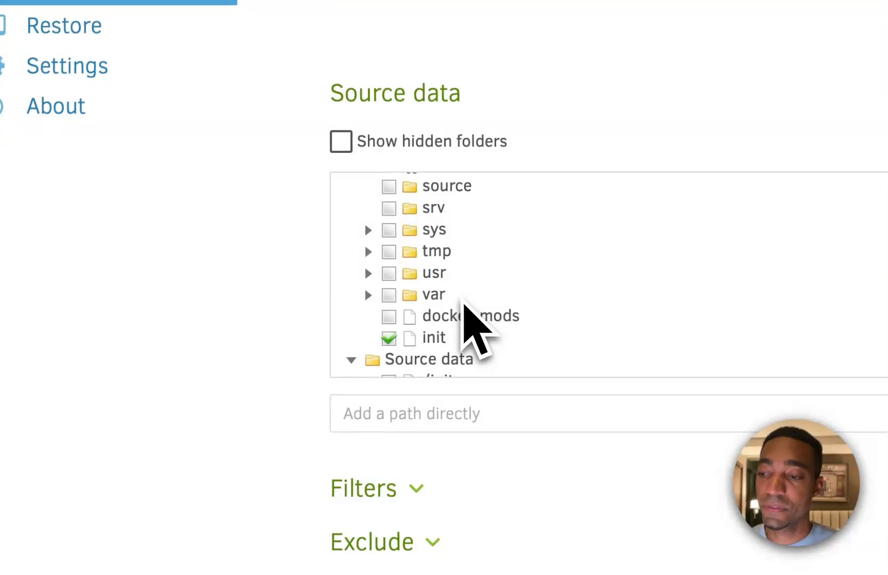
- Examine the folders and files available under User data and Computer and the selection listed under Source data
{"action": "scroll", "coordinate": [503, 245], "scroll_direction": "up", "scroll_amount": 10}
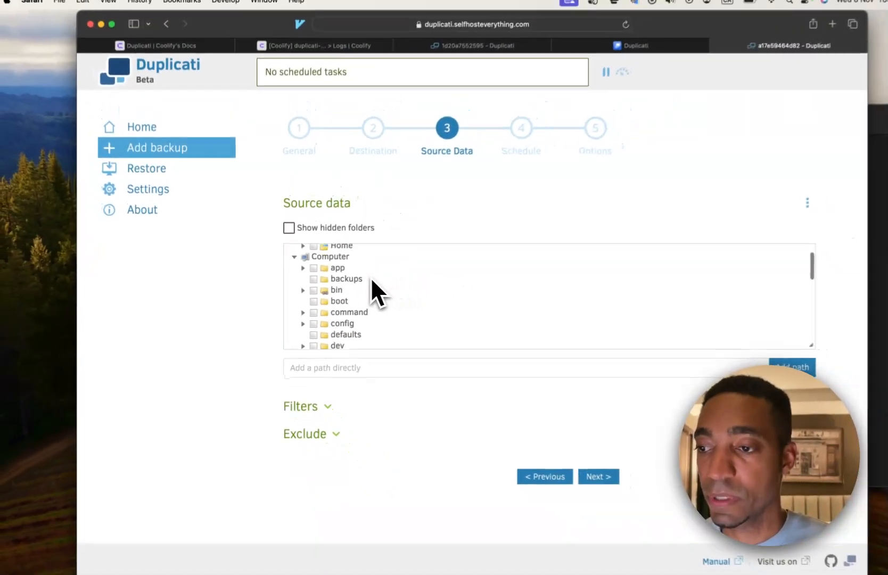
{"action": "left_click", "coordinate": [368, 273]}
{"action": "left_click", "coordinate": [324, 351]}
{"action": "scroll", "coordinate": [426, 420], "scroll_direction": "down", "scroll_amount": 3}
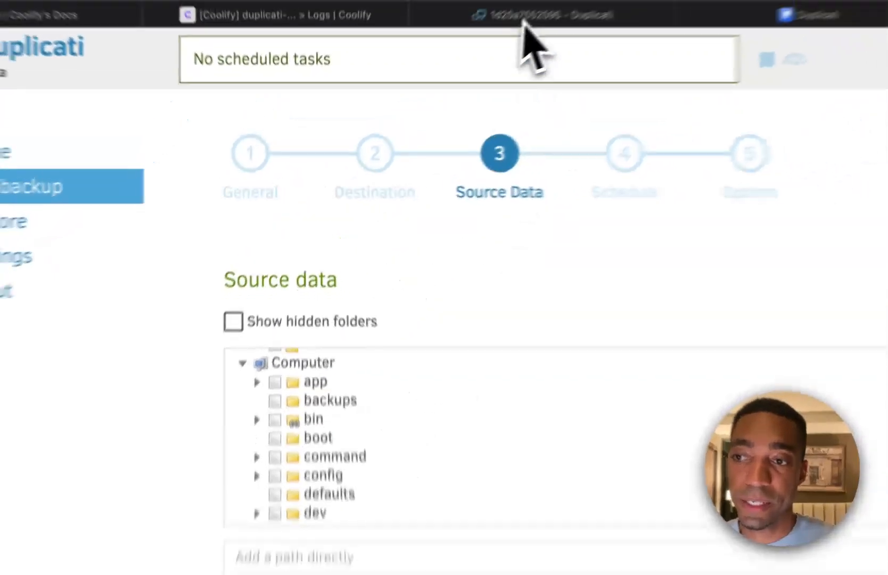
{"action": "scroll", "coordinate": [340, 308], "scroll_direction": "down", "scroll_amount": 10}
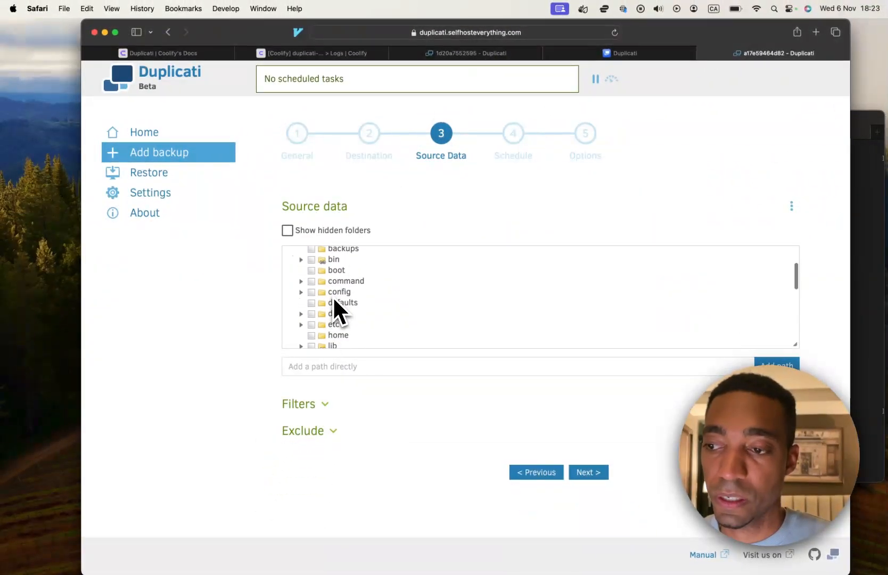
{"action": "scroll", "coordinate": [335, 299], "scroll_direction": "up", "scroll_amount": 10}
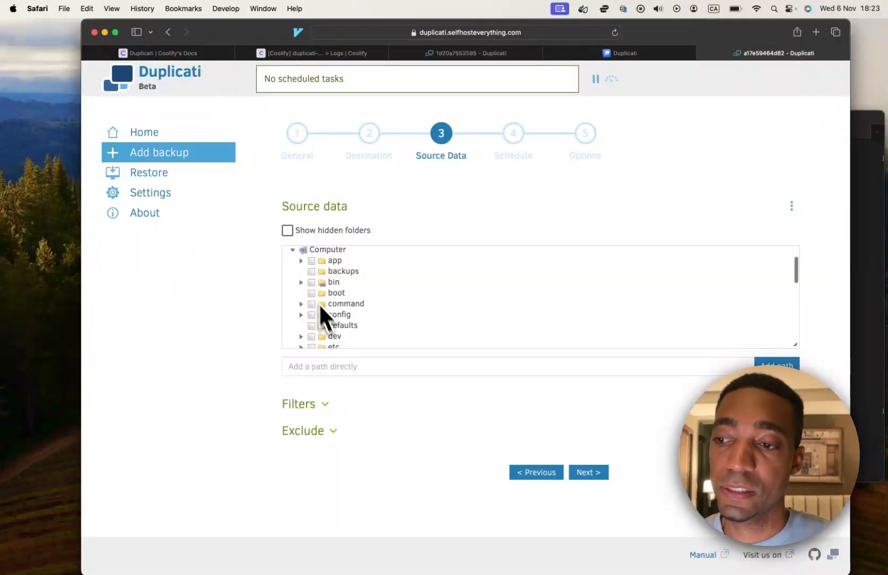
{"action": "scroll", "coordinate": [340, 308], "scroll_direction": "down", "scroll_amount": 10}
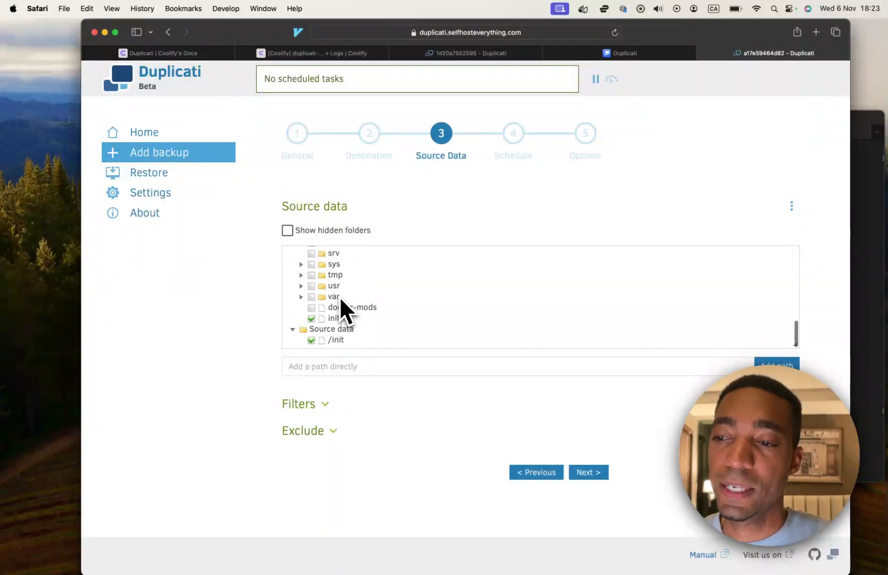
{"action": "scroll", "coordinate": [340, 299], "scroll_direction": "up", "scroll_amount": 2}
{"action": "scroll", "coordinate": [340, 300], "scroll_direction": "down", "scroll_amount": 3}
{"action": "scroll", "coordinate": [340, 300], "scroll_direction": "up", "scroll_amount": 3}
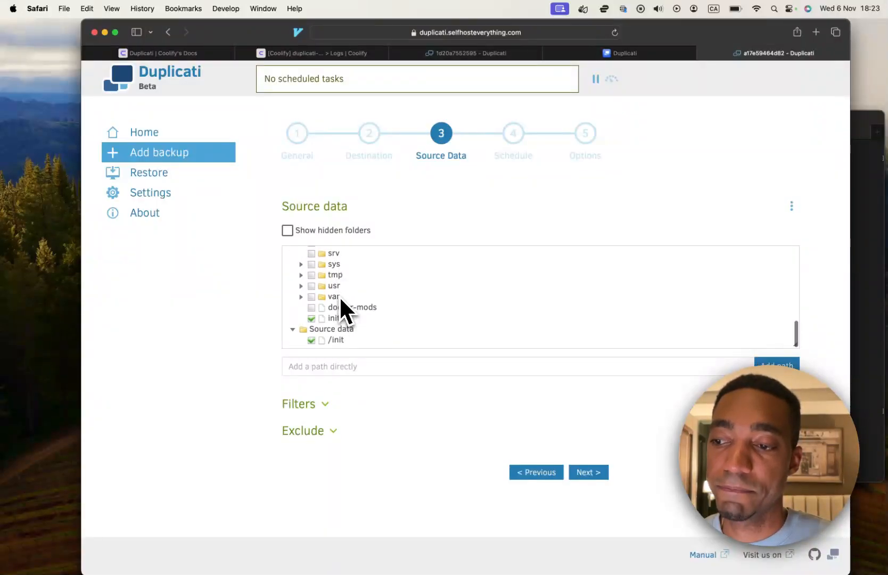
{"action": "scroll", "coordinate": [341, 300], "scroll_direction": "up", "scroll_amount": 10}
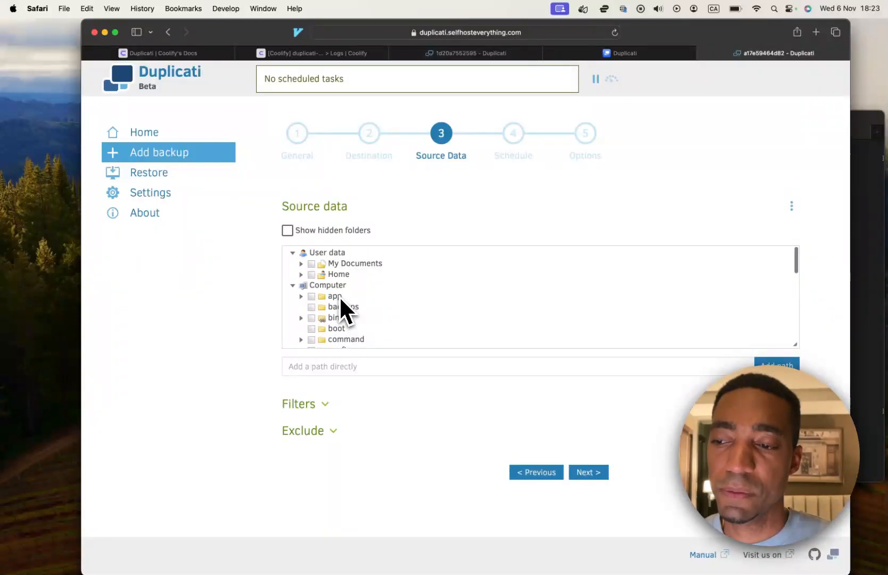
{"action": "scroll", "coordinate": [340, 300], "scroll_direction": "down", "scroll_amount": 10}
{"action": "scroll", "coordinate": [341, 299], "scroll_direction": "up", "scroll_amount": 4}
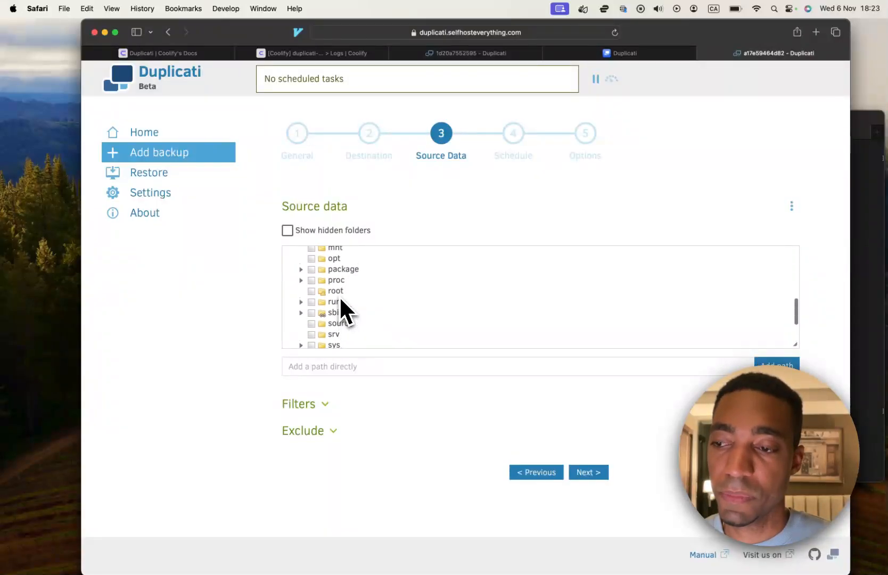
{"action": "scroll", "coordinate": [340, 299], "scroll_direction": "up", "scroll_amount": 5}
{"action": "scroll", "coordinate": [341, 299], "scroll_direction": "down", "scroll_amount": 10}
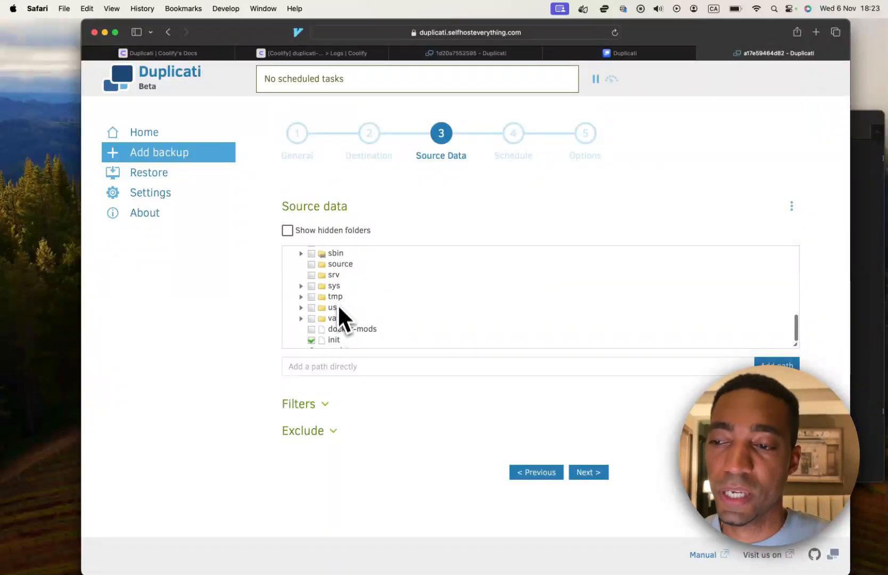
{"action": "scroll", "coordinate": [338, 303], "scroll_direction": "up", "scroll_amount": 10}
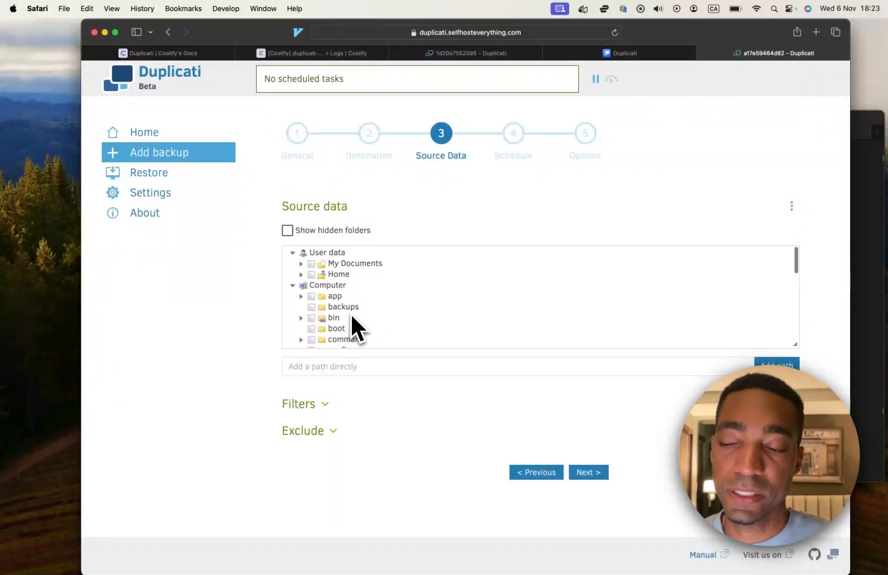
{"action": "scroll", "coordinate": [357, 302], "scroll_direction": "down", "scroll_amount": 10}
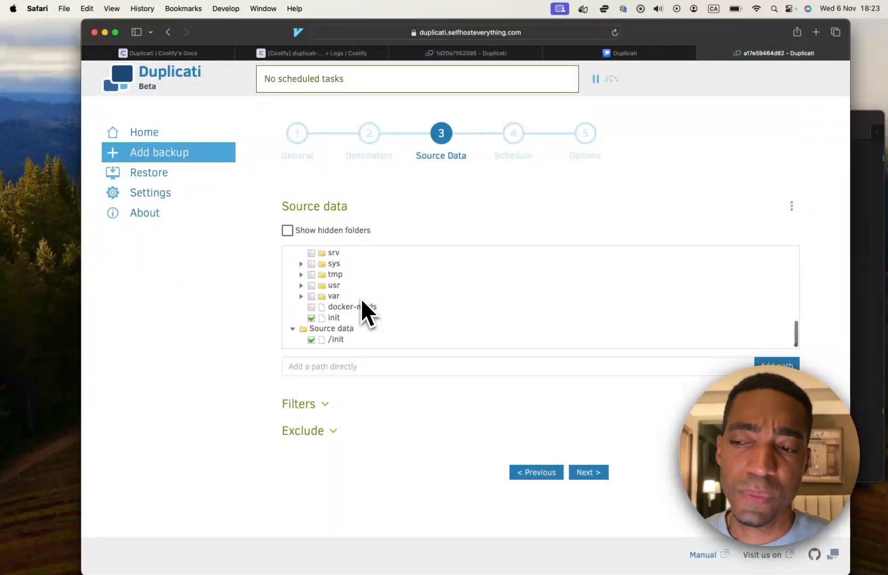
{"action": "scroll", "coordinate": [362, 309], "scroll_direction": "up", "scroll_amount": 8}
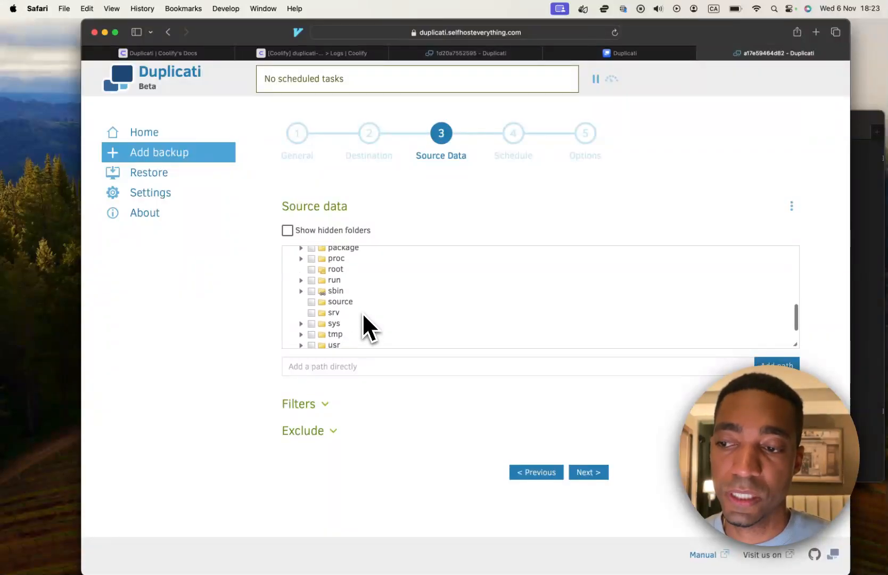
{"action": "scroll", "coordinate": [363, 319], "scroll_direction": "up", "scroll_amount": 3}
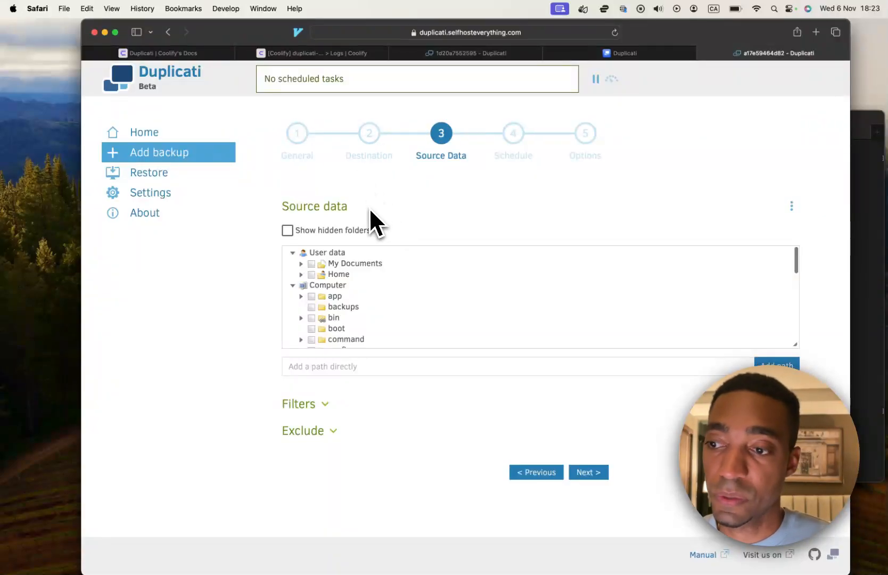
{"action": "scroll", "coordinate": [383, 263], "scroll_direction": "down", "scroll_amount": 10}
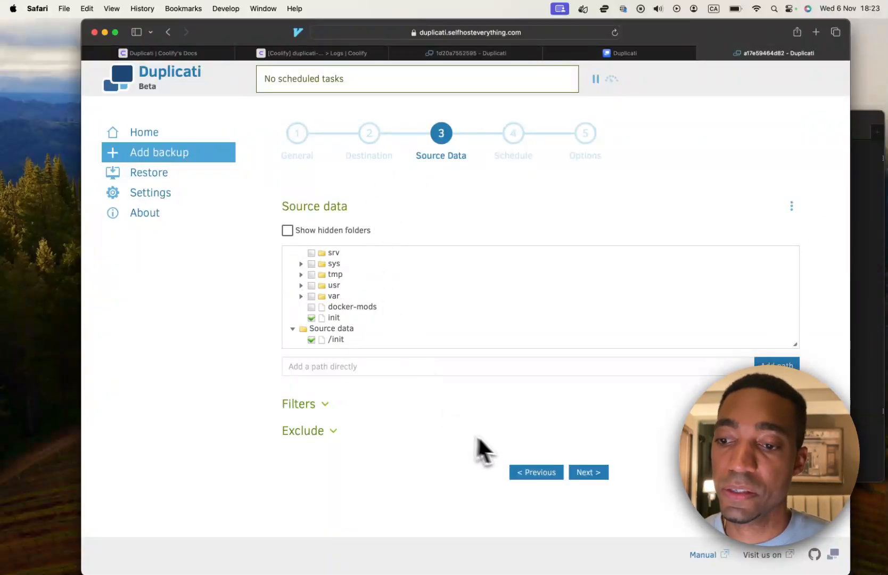
- Accept the source data, review the schedule's missed-date rule, and keep automatic backups every 1 day on all weekdays from 13:00 on 07/11/2024
{"action": "left_click", "coordinate": [588, 472]}
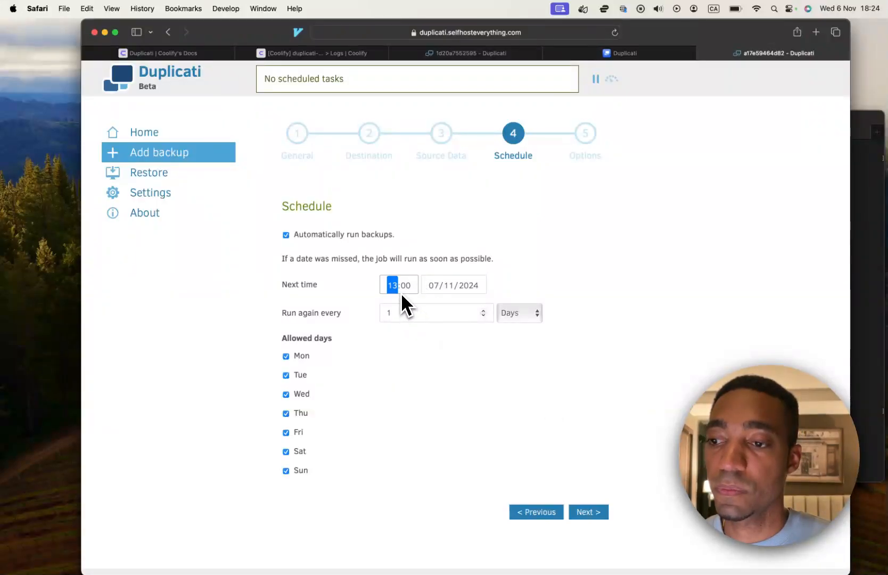
{"action": "triple_click", "coordinate": [447, 260]}
{"action": "left_click", "coordinate": [371, 260]}
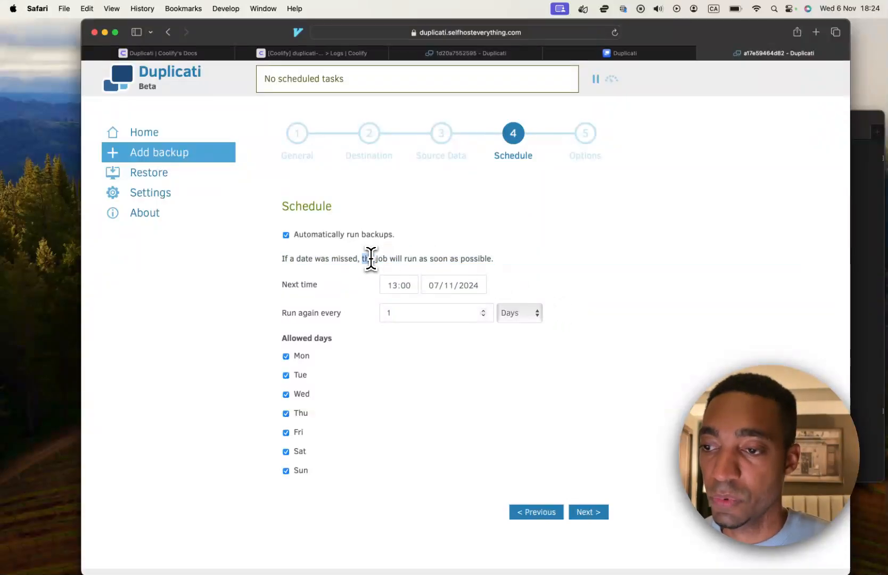
{"action": "triple_click", "coordinate": [371, 259]}
{"action": "left_click", "coordinate": [371, 259]}
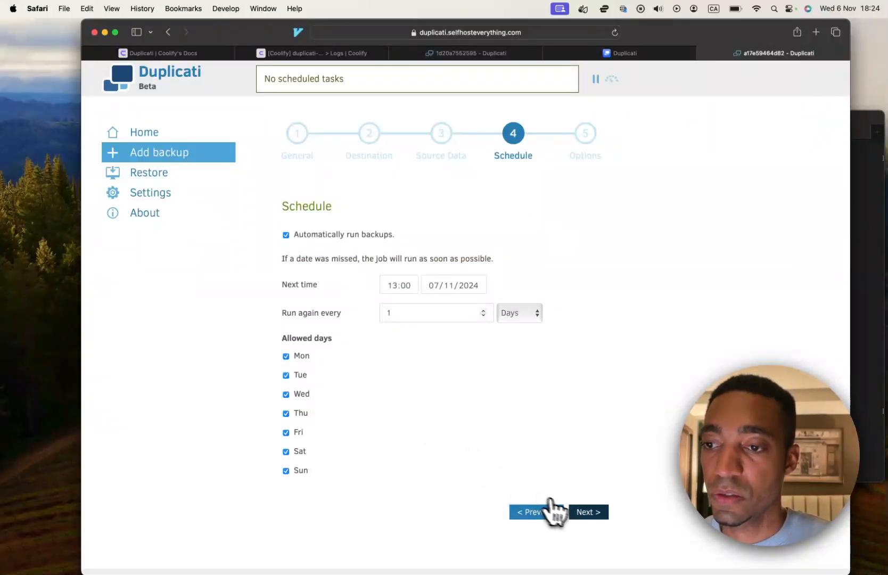
{"action": "left_click", "coordinate": [605, 514]}
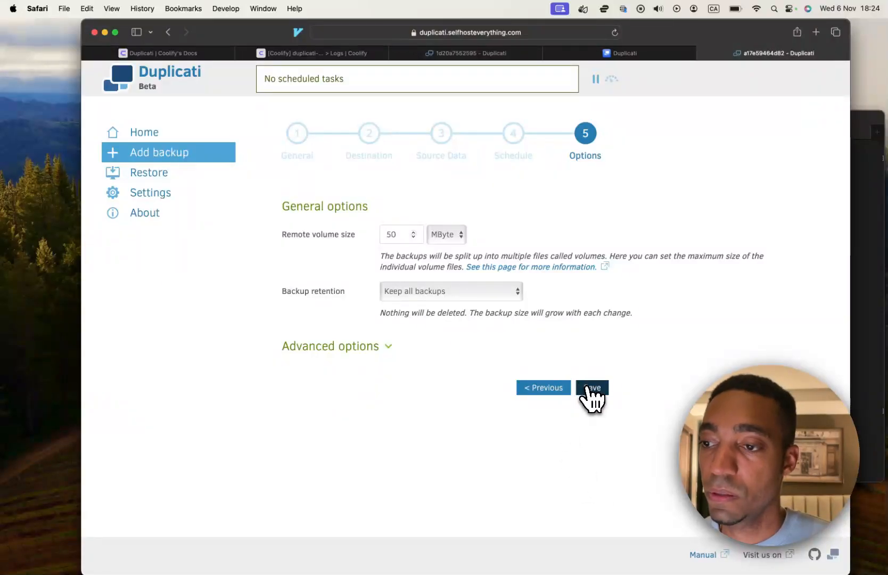
- Keep the remote volume size at 50 MByte with all backups retained and save the backup job
{"action": "left_click", "coordinate": [404, 234]}
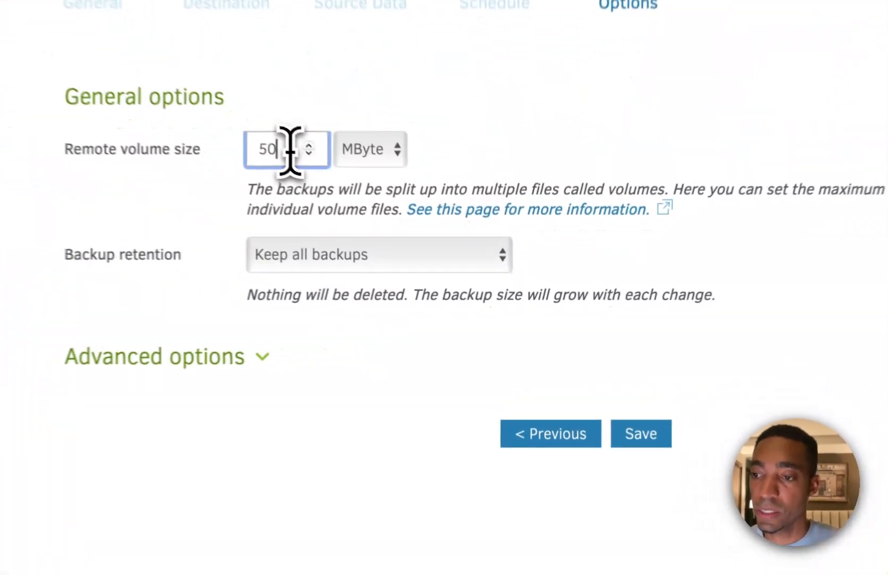
{"action": "left_click", "coordinate": [550, 253]}
{"action": "left_click", "coordinate": [649, 441]}
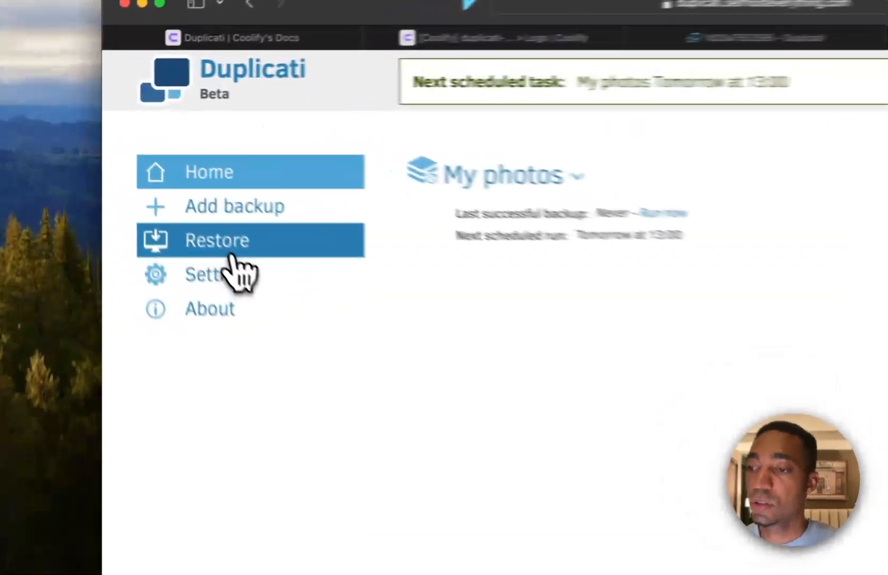
- Check which restore sources are offered and return to the overview of backup jobs
{"action": "left_click", "coordinate": [233, 254]}
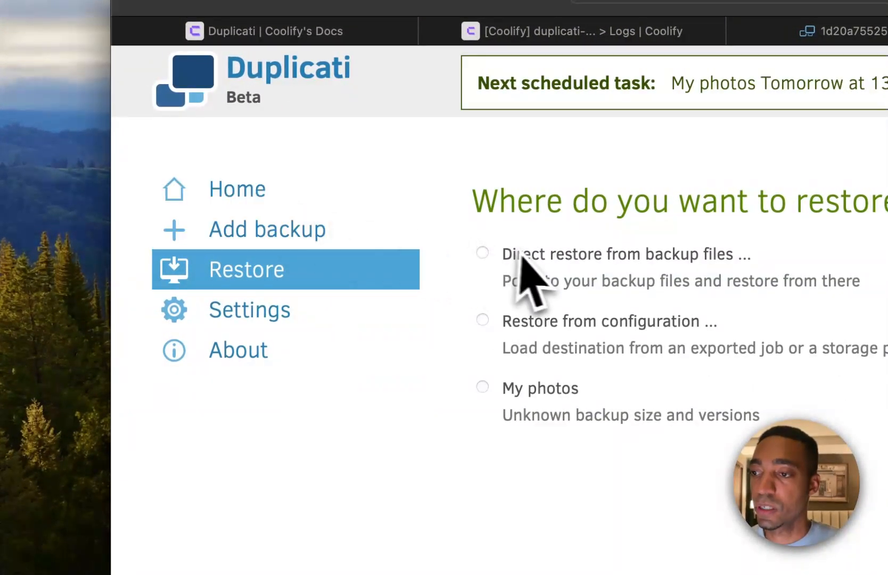
{"action": "left_click", "coordinate": [318, 196]}
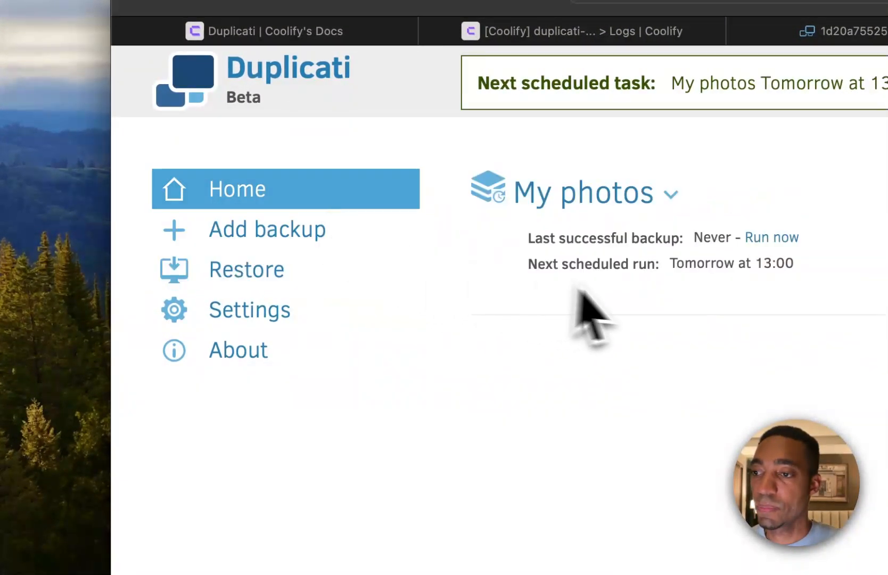